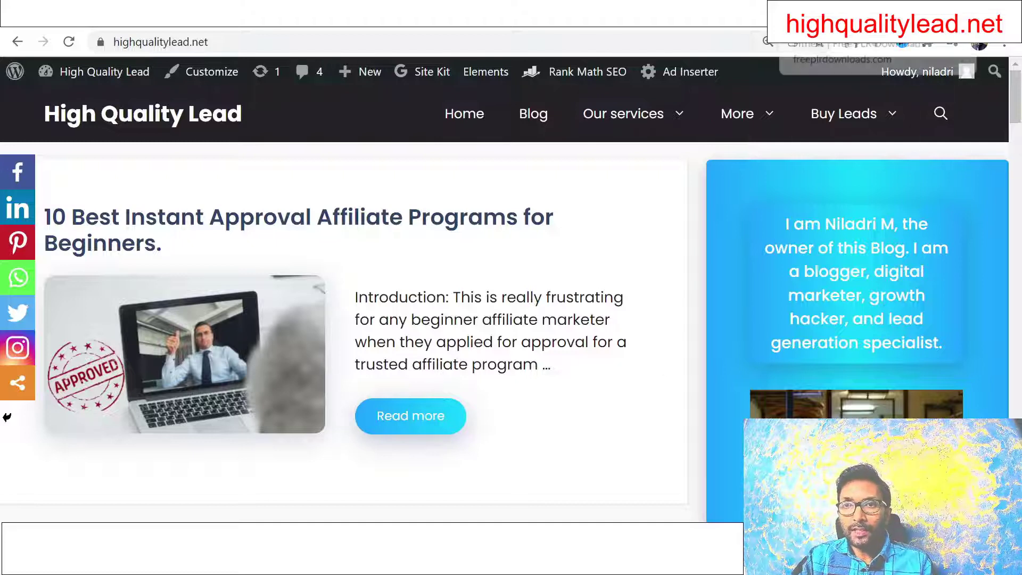
Go from the freeplrdownloads.com fitness tag page to the Health niche ebook list.
left_click(887, 16)
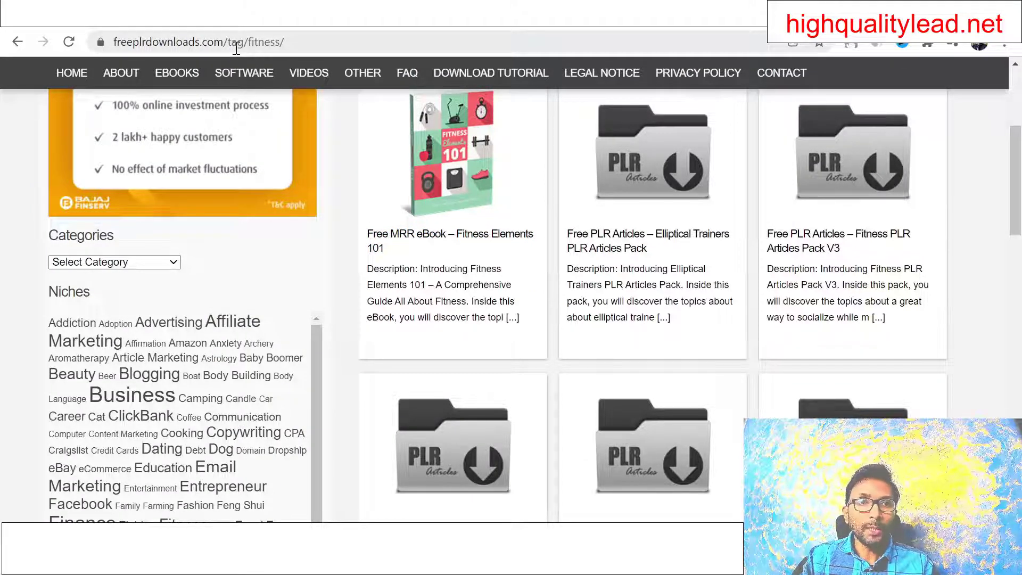
scroll(336, 274, "up", 5)
scroll(336, 274, "down", 5)
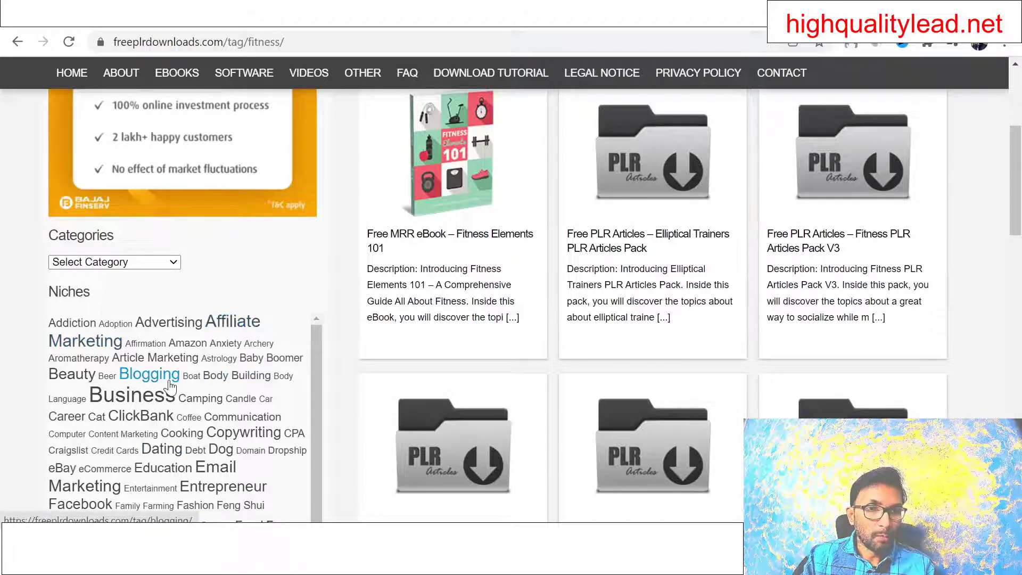
scroll(273, 424, "down", 2)
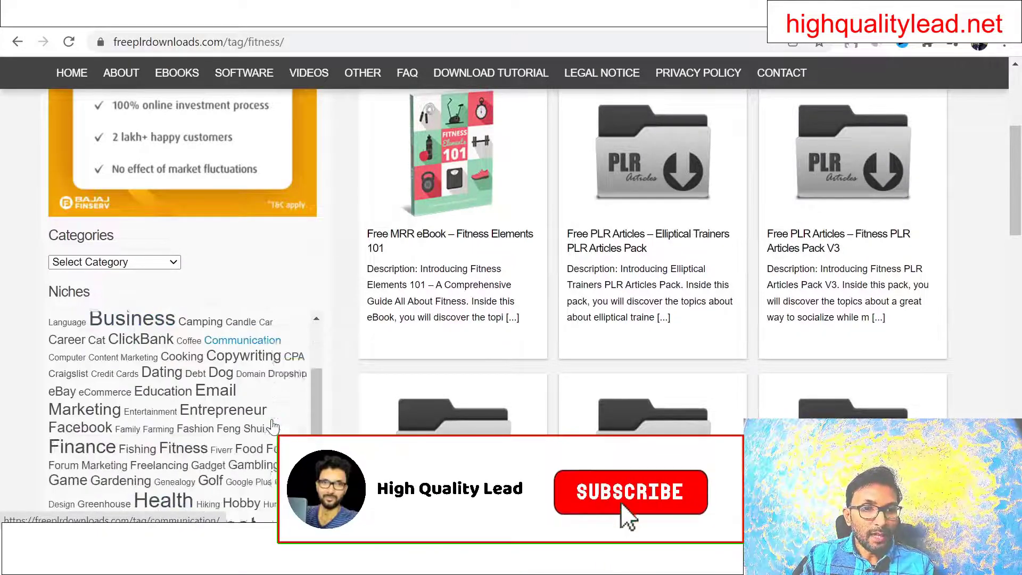
scroll(272, 424, "down", 2)
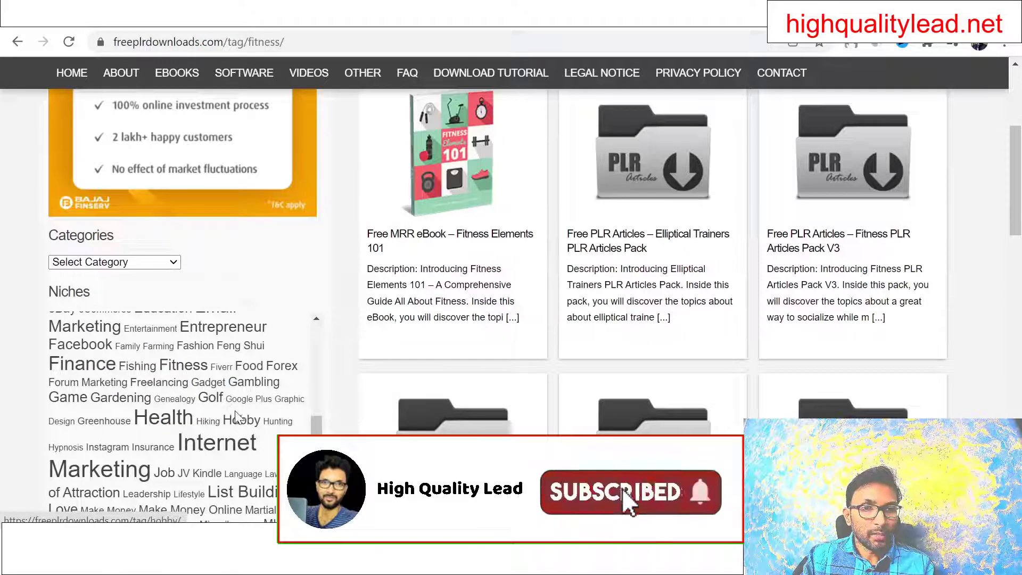
left_click(160, 428)
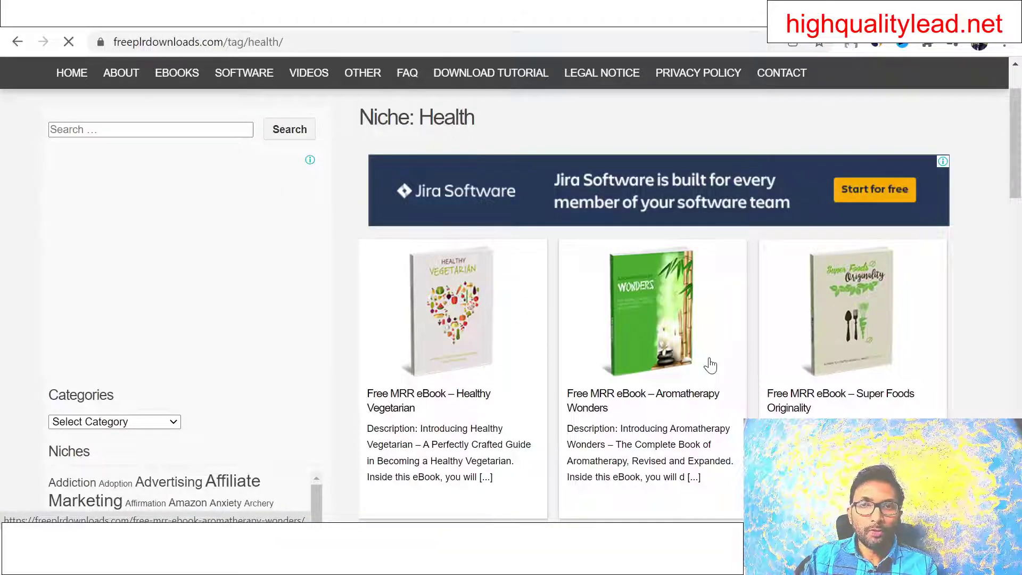
Download the free Healthy Vegetarian ebook, then bring up the sejda.com tab.
scroll(711, 365, "down", 7)
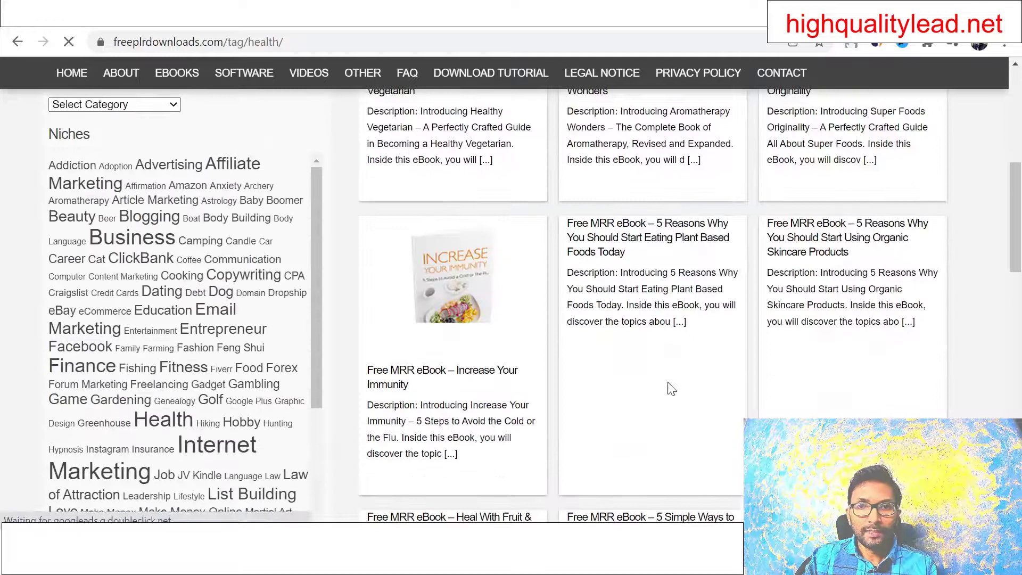
scroll(671, 389, "up", 5)
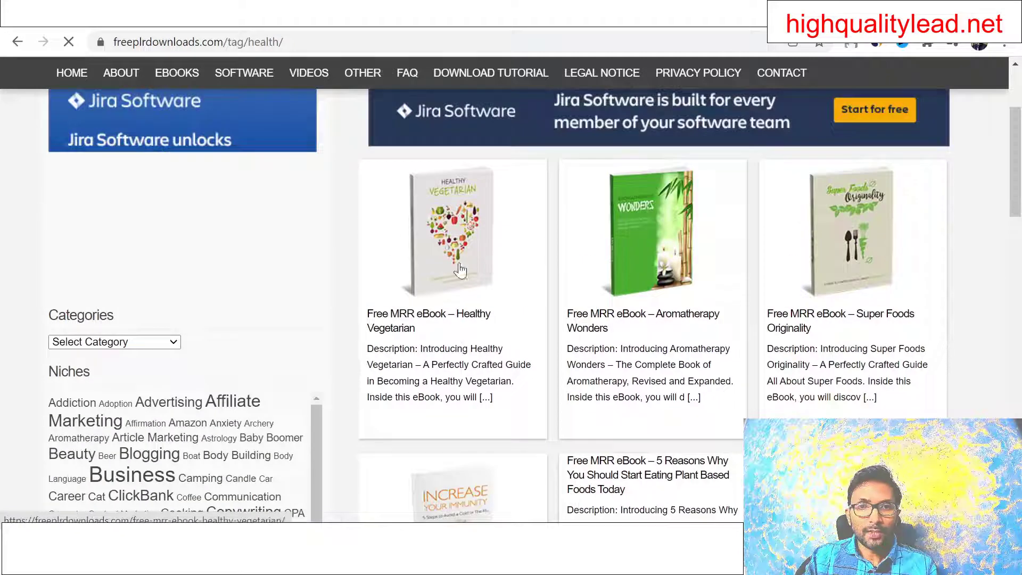
left_click(462, 237)
scroll(664, 264, "down", 5)
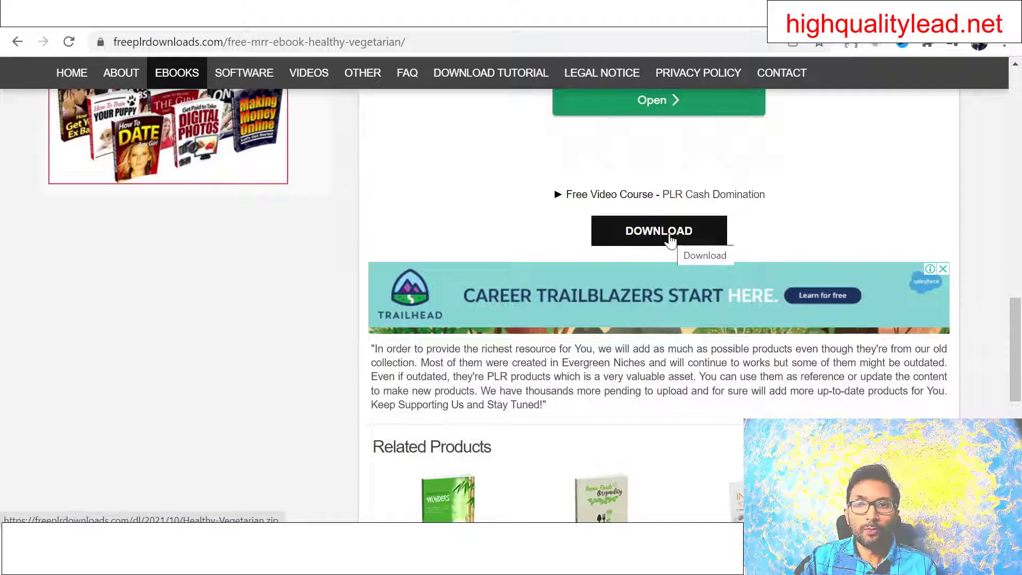
left_click(670, 240)
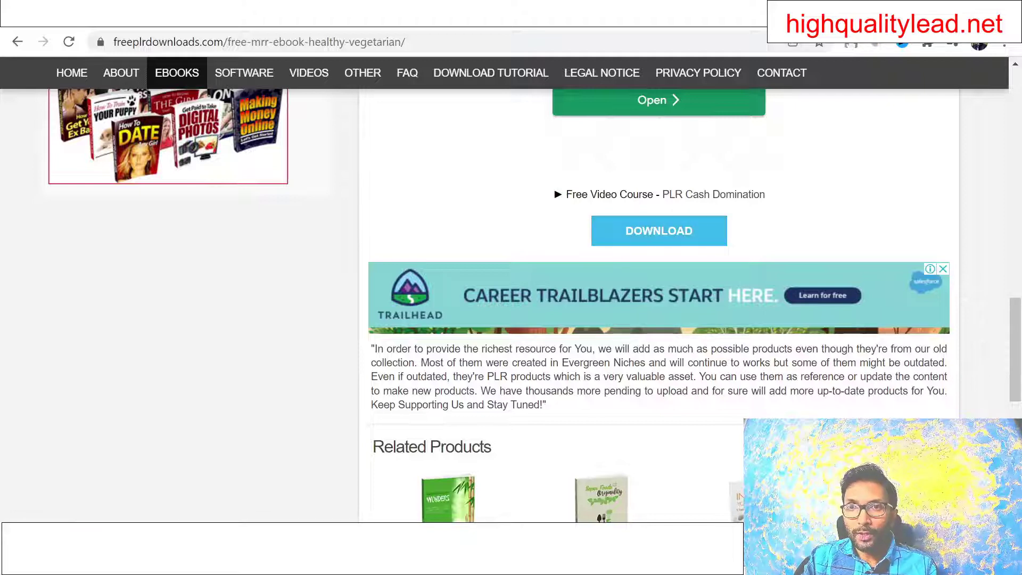
left_click(809, 11)
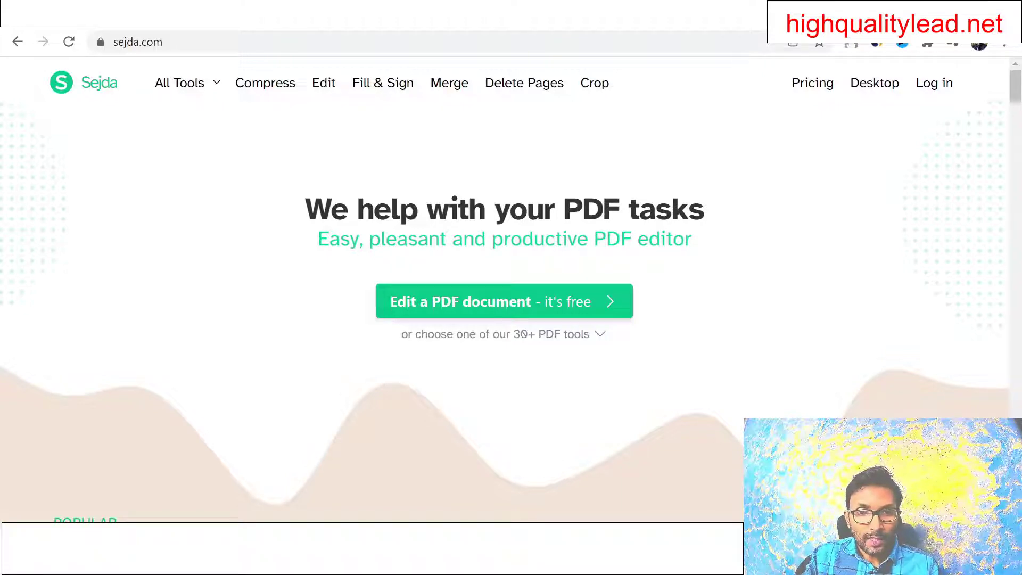
Upload the downloaded ebook PDF into Sejda's online PDF editor.
left_click(469, 307)
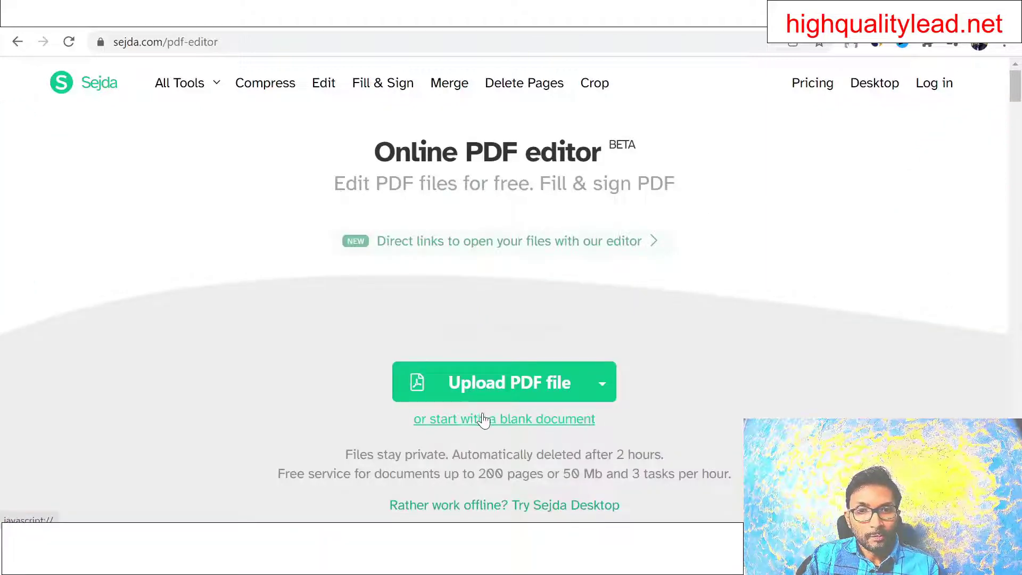
left_click(509, 381)
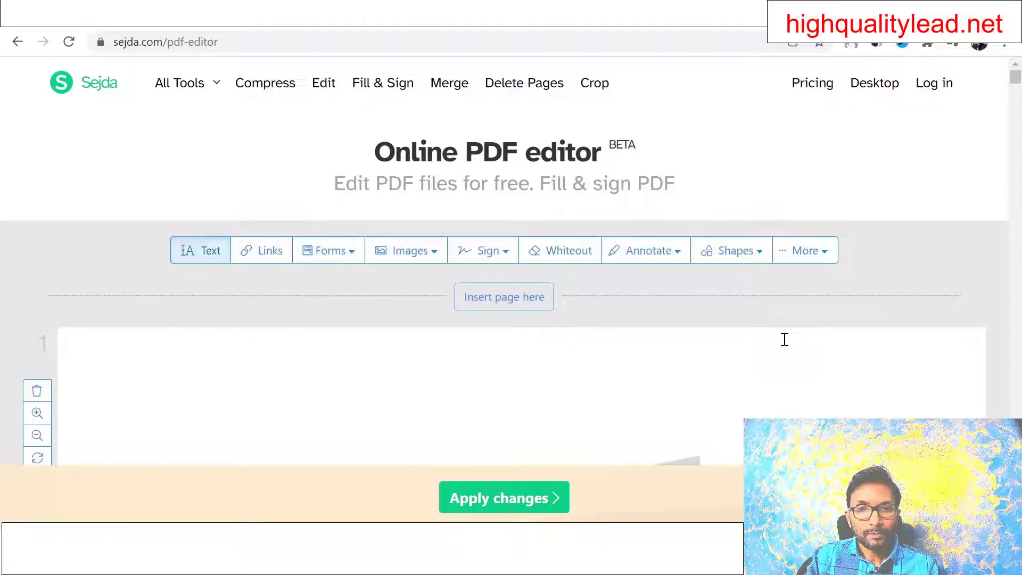
Scroll through the ebook to page 4 with the 'Eat More, Not Less To Lose Weight!' heading.
scroll(743, 334, "down", 14)
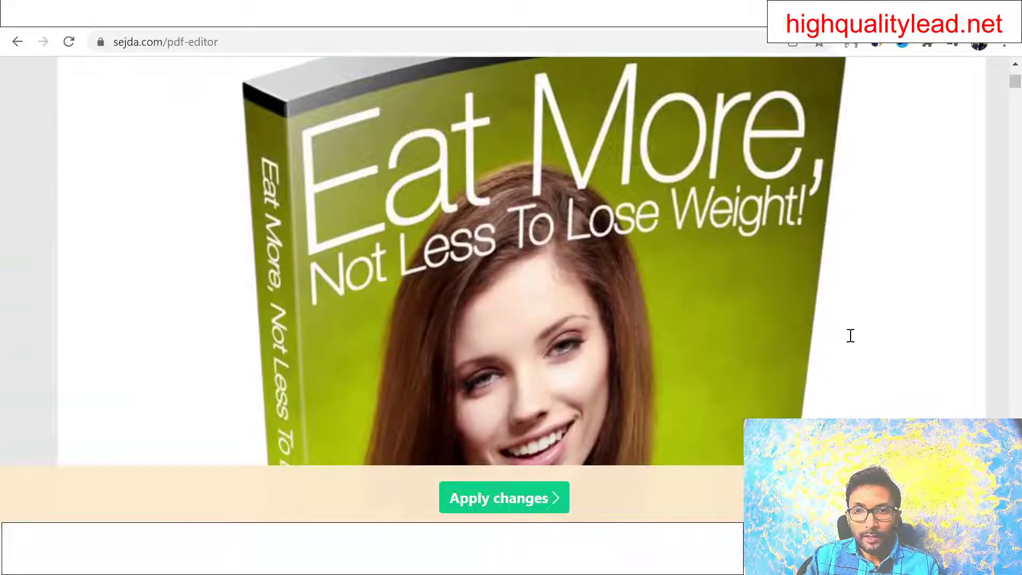
scroll(789, 323, "down", 20)
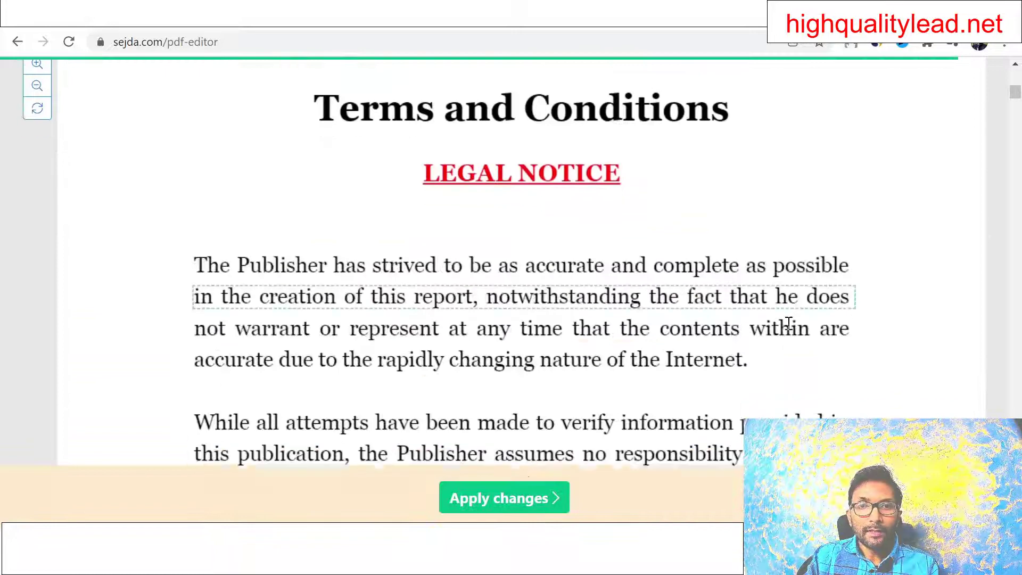
scroll(789, 323, "up", 20)
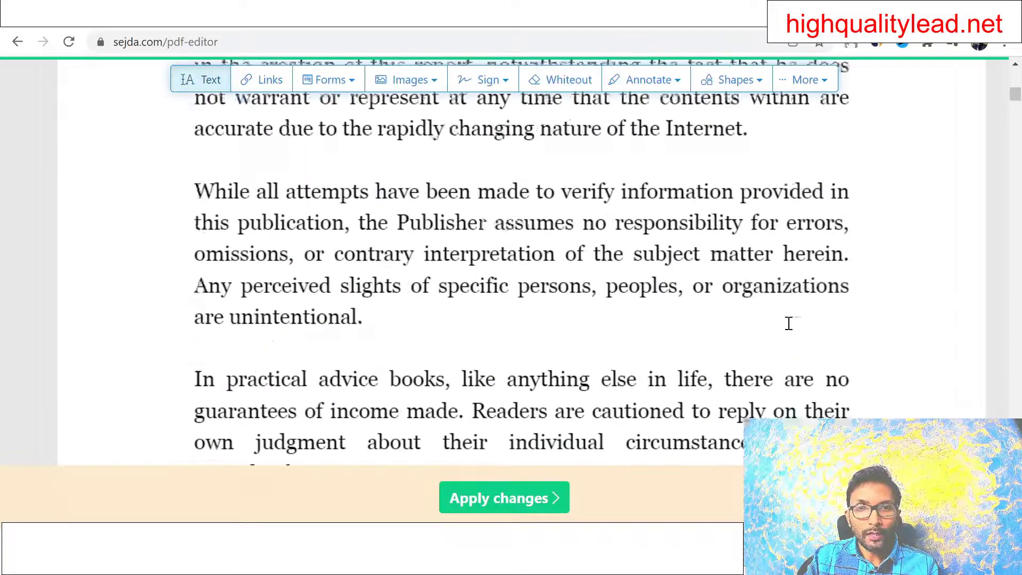
scroll(789, 323, "up", 10)
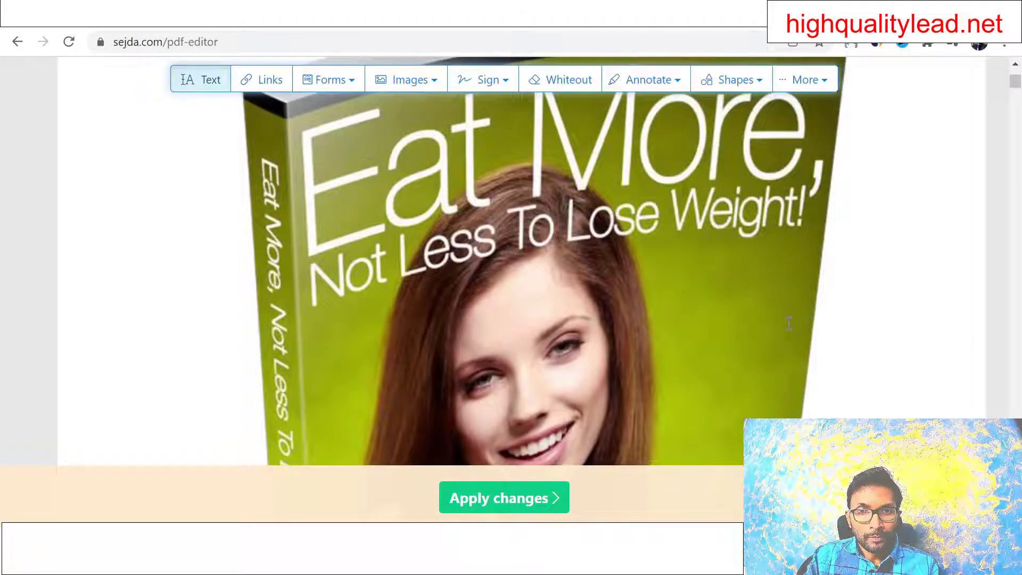
scroll(789, 323, "down", 3)
scroll(789, 323, "down", 10)
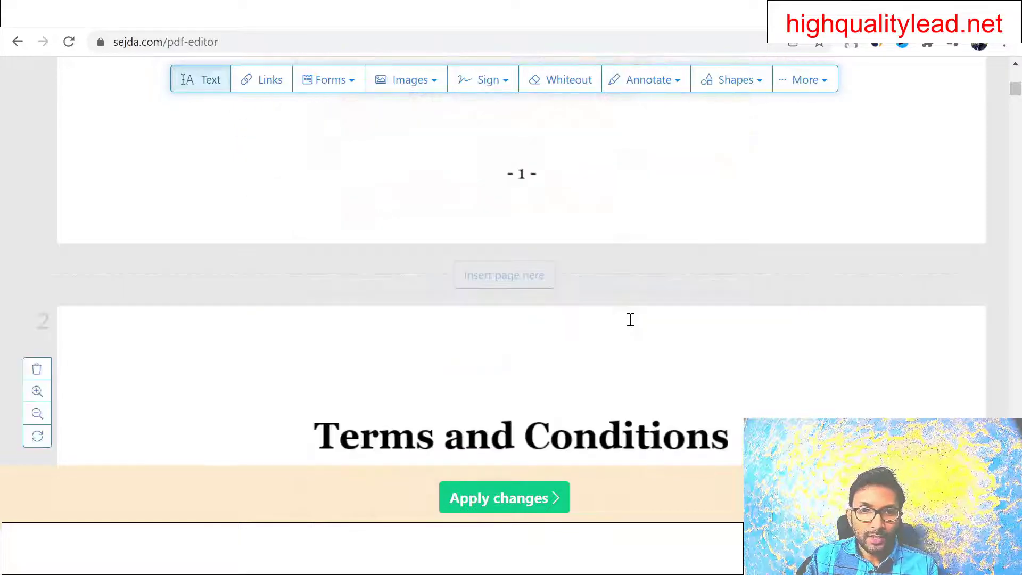
scroll(631, 319, "down", 15)
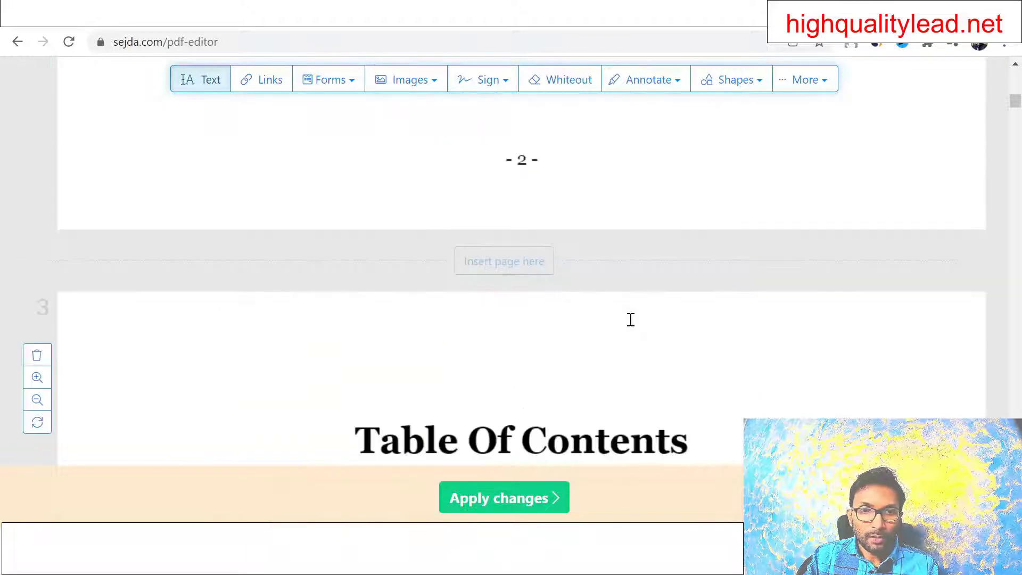
scroll(631, 319, "down", 15)
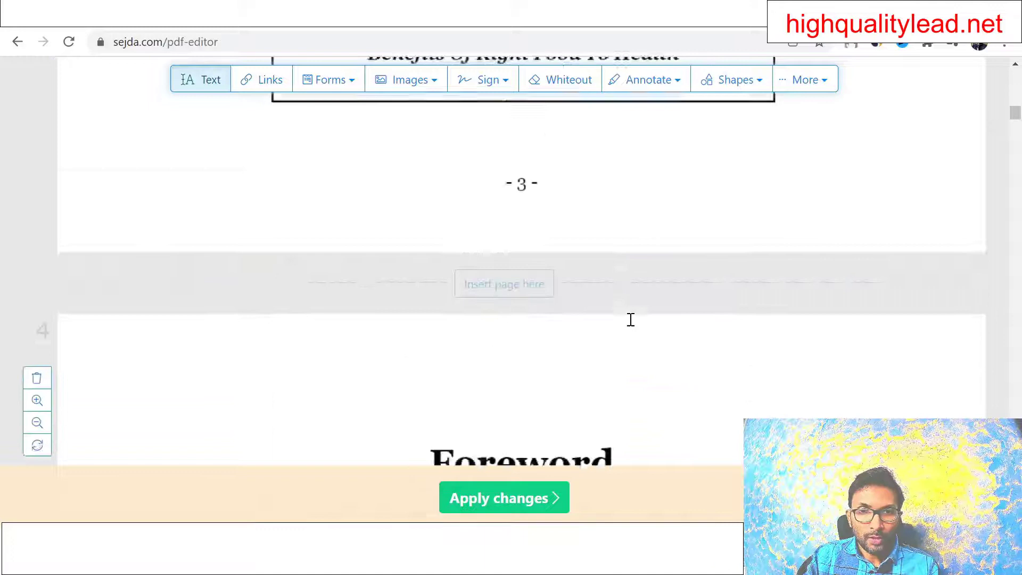
scroll(630, 319, "down", 9)
scroll(345, 328, "up", 3)
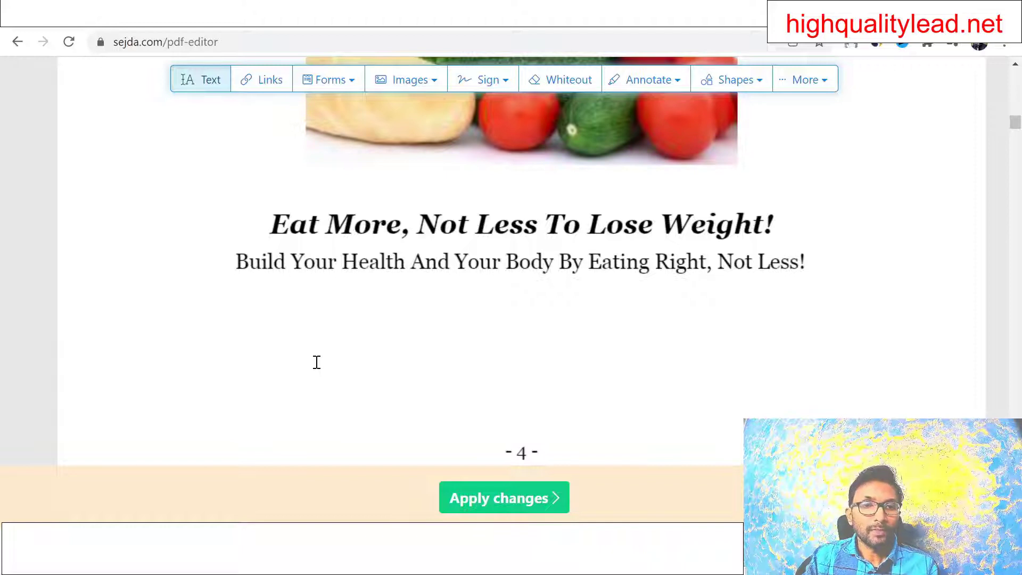
Type 'Want a quick weight loss? >> CLICK HERE <<' as a new line under the subtitle.
left_click(236, 345)
type("Want a quick ")
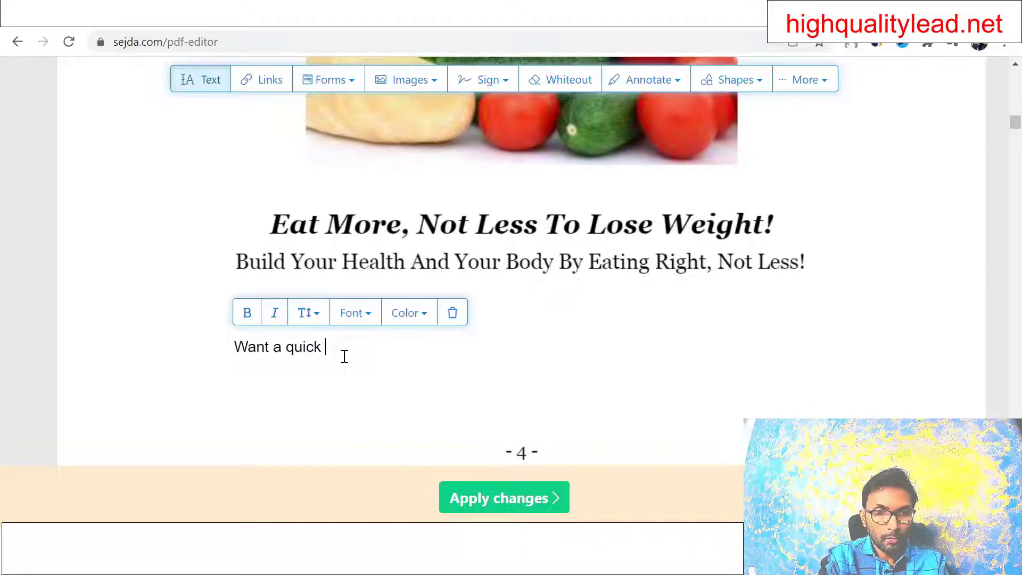
type("weigh")
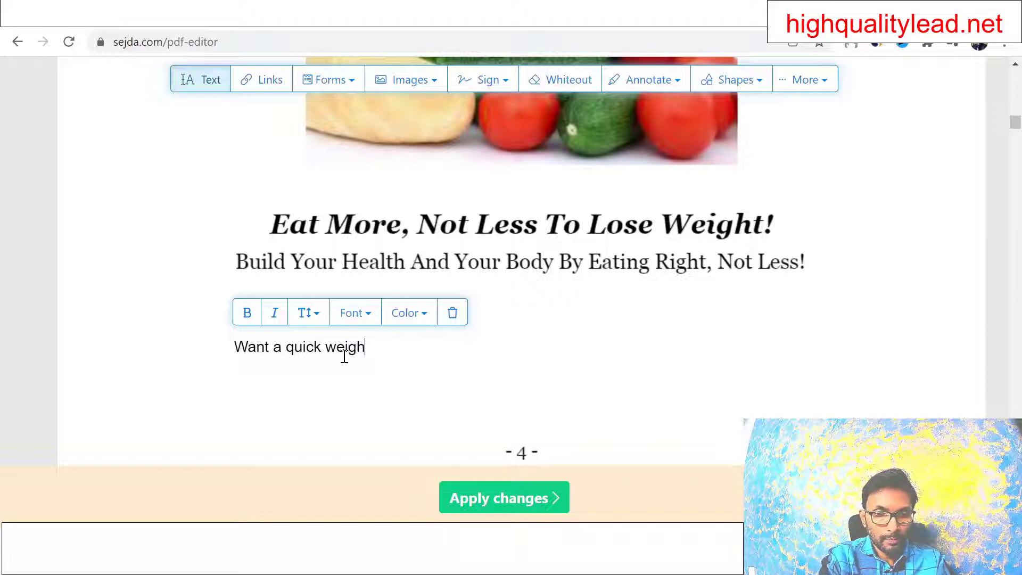
type("t loss")
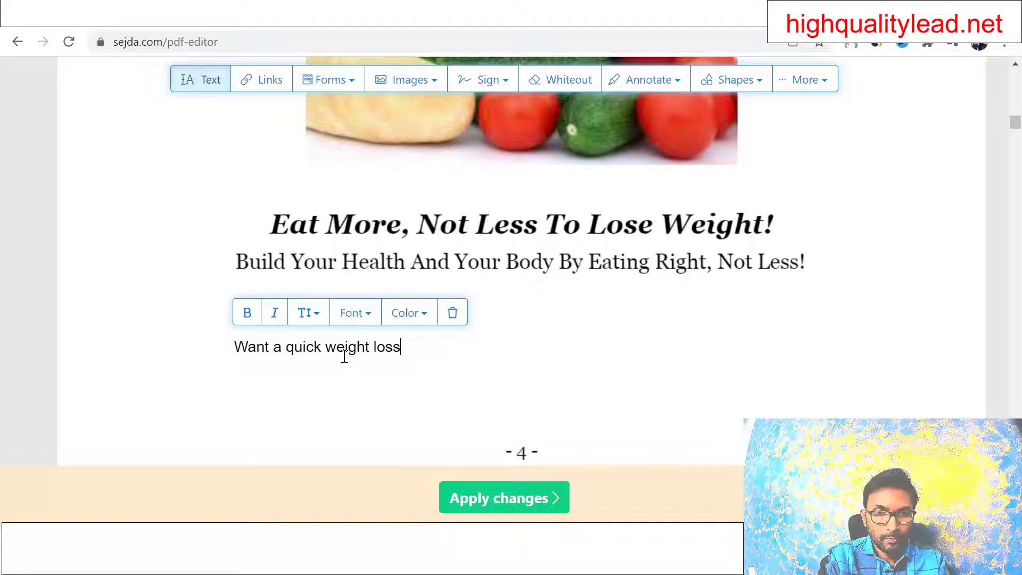
type("?")
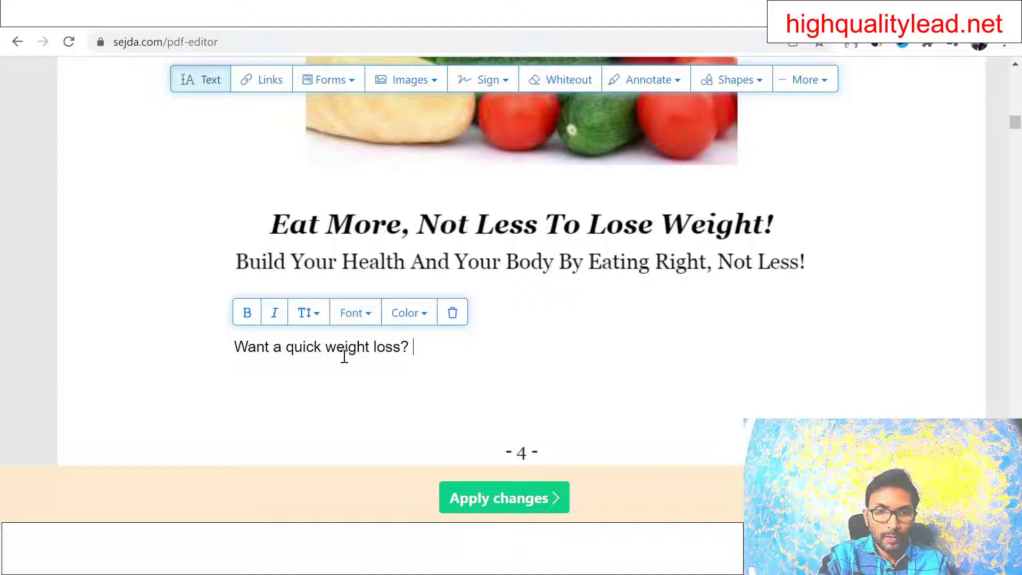
type(" >> CLICK HERE")
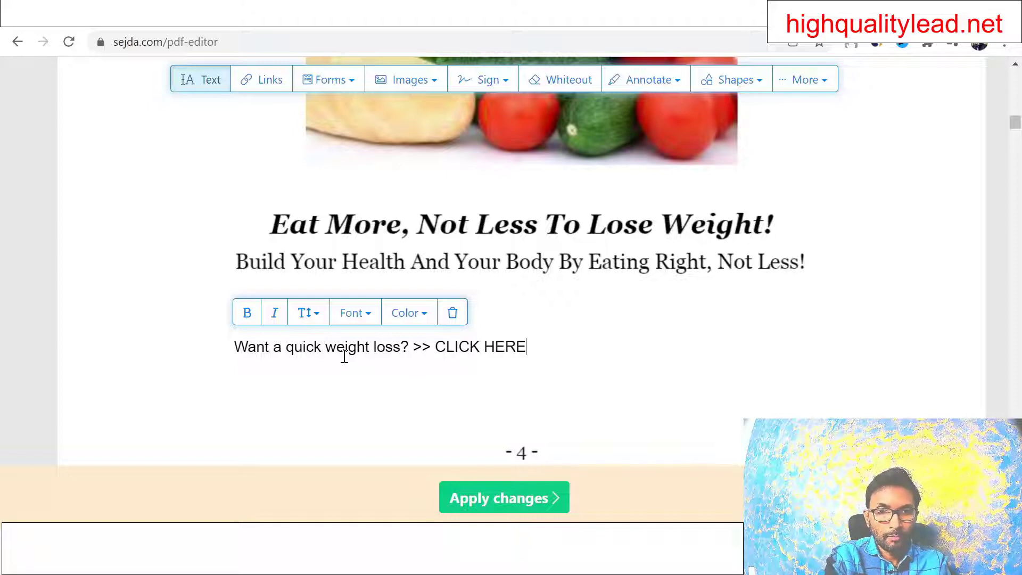
type(" <<")
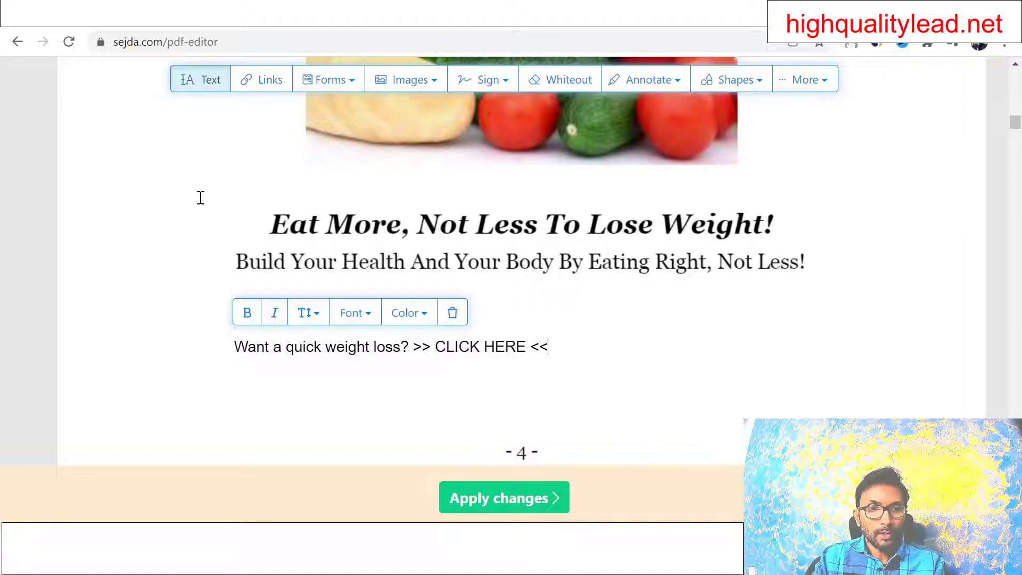
Draw a link area over the CLICK HERE line and select its placeholder URL.
left_click(262, 79)
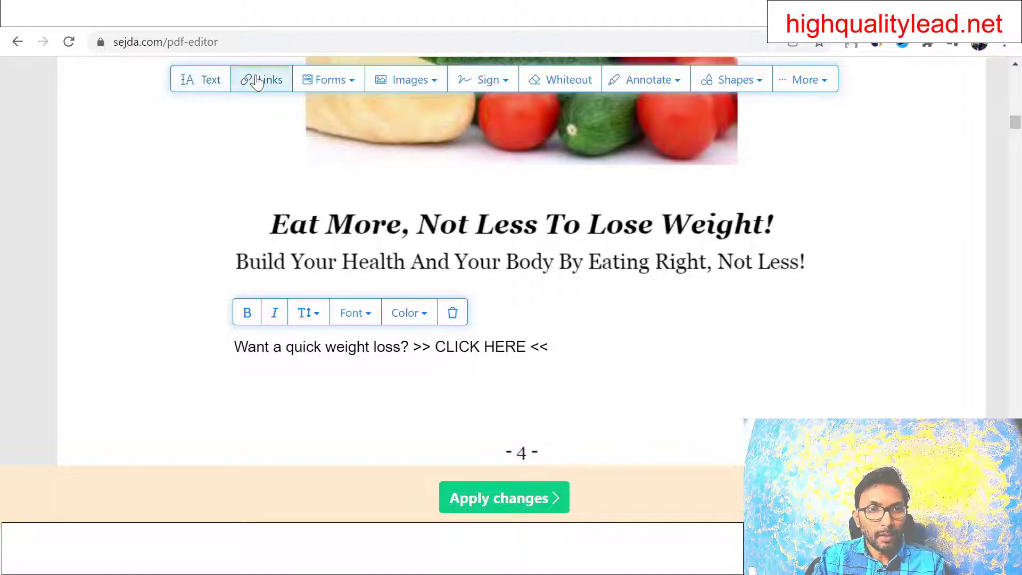
left_click_drag(216, 333, 564, 361)
left_click_drag(433, 75, 291, 83)
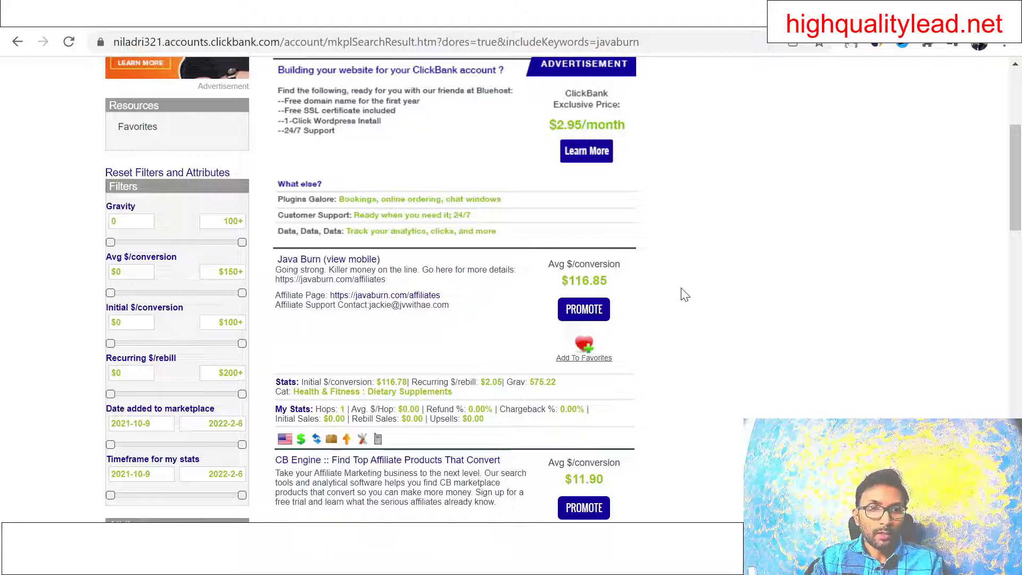
Promote Java Burn on ClickBank, generate its HopLink and copy it, then return to Sejda.
left_click(585, 311)
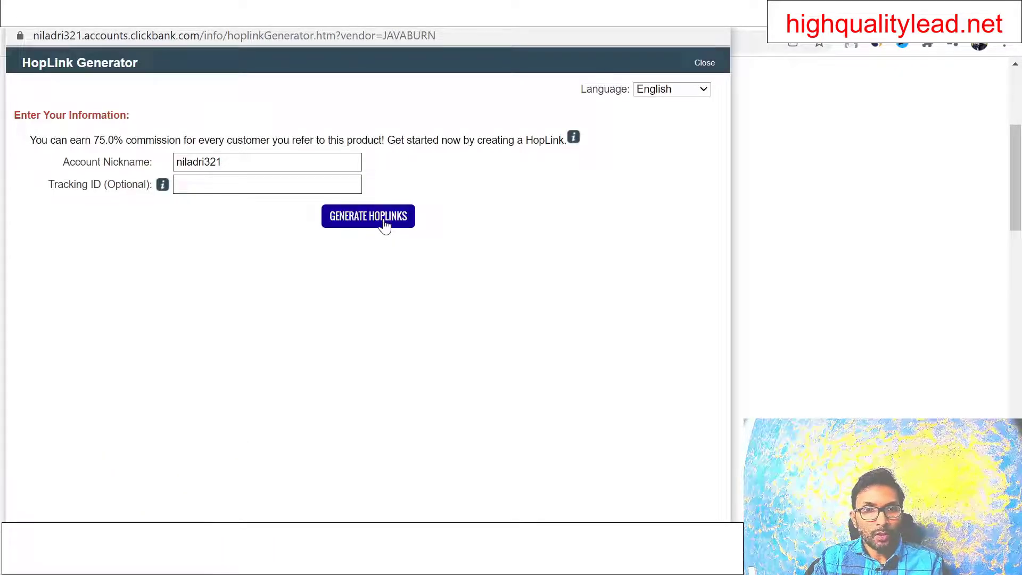
left_click(384, 226)
left_click(656, 330)
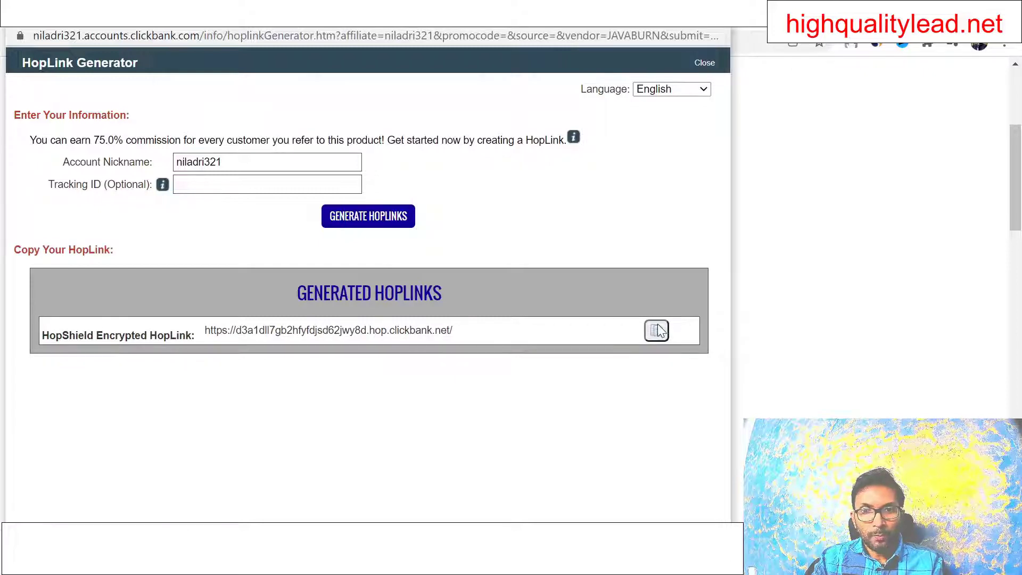
key("alt+Tab")
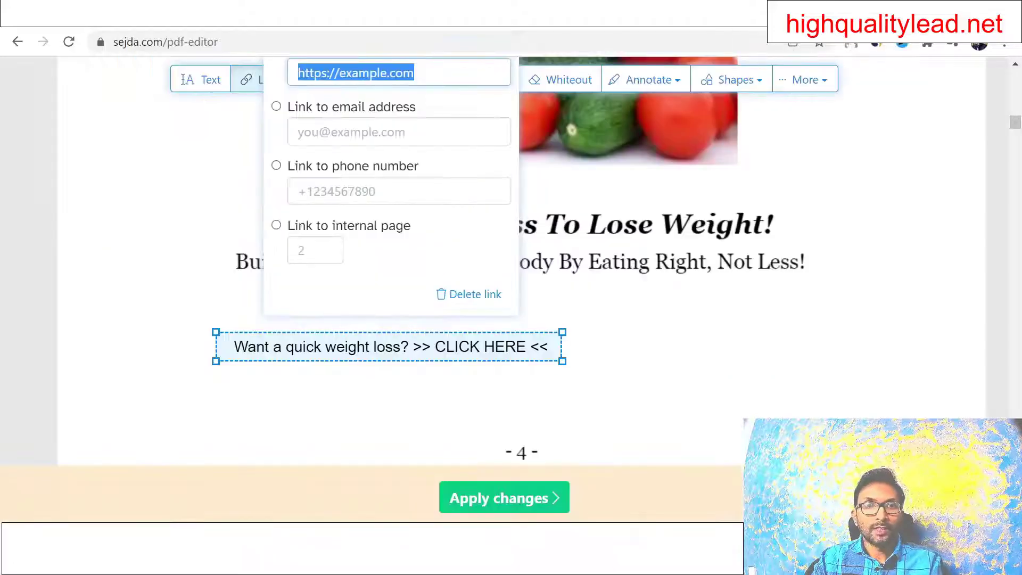
Paste the hop.clickbank.net HopLink as the external URL and close the Link properties.
scroll(404, 144, "up", 2)
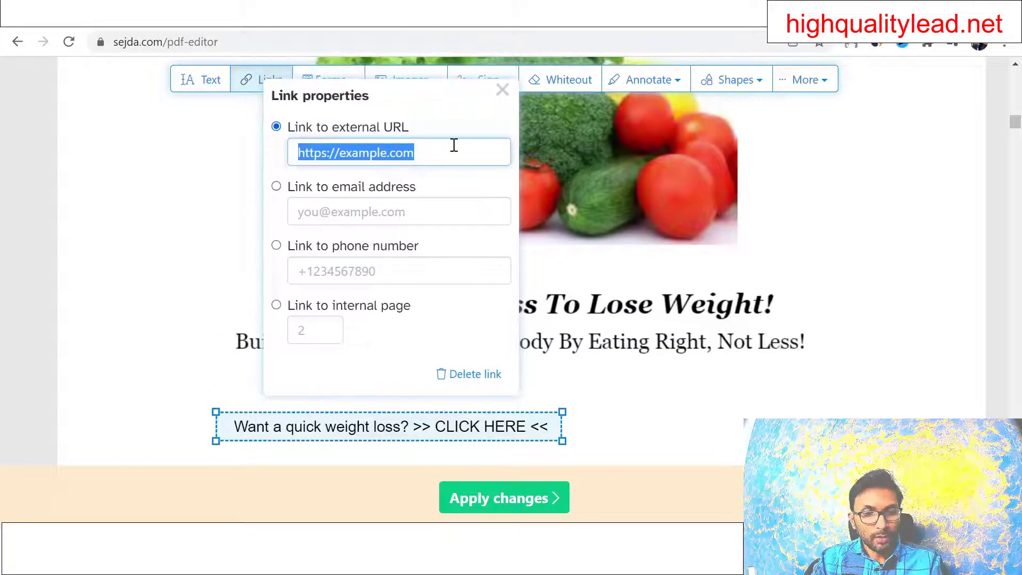
key("ctrl+v")
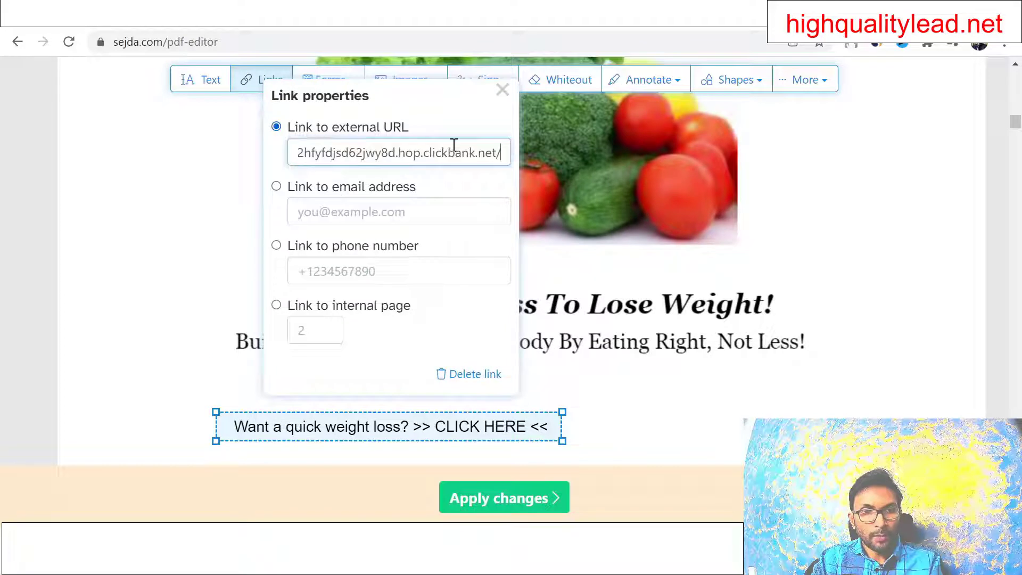
left_click(725, 497)
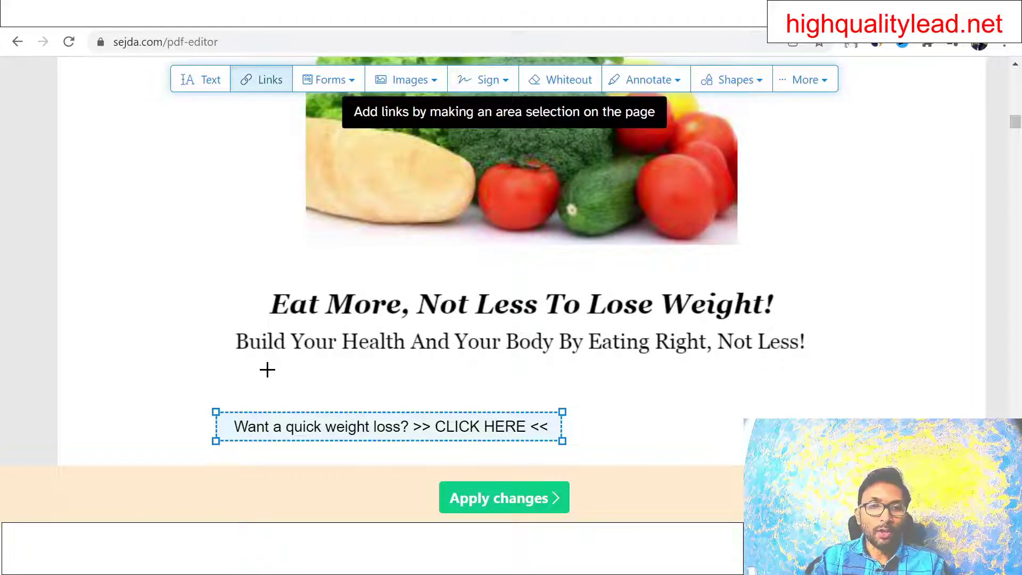
Scroll back up through the ebook to the Legal Notice on page 1.
scroll(722, 343, "down", 15)
scroll(723, 342, "down", 10)
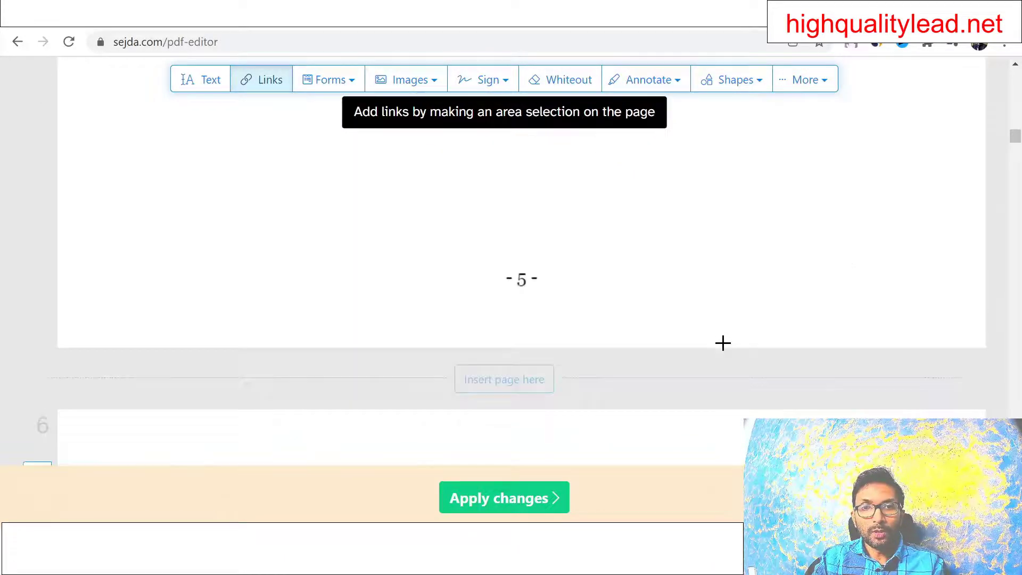
scroll(722, 342, "up", 8)
scroll(722, 343, "up", 8)
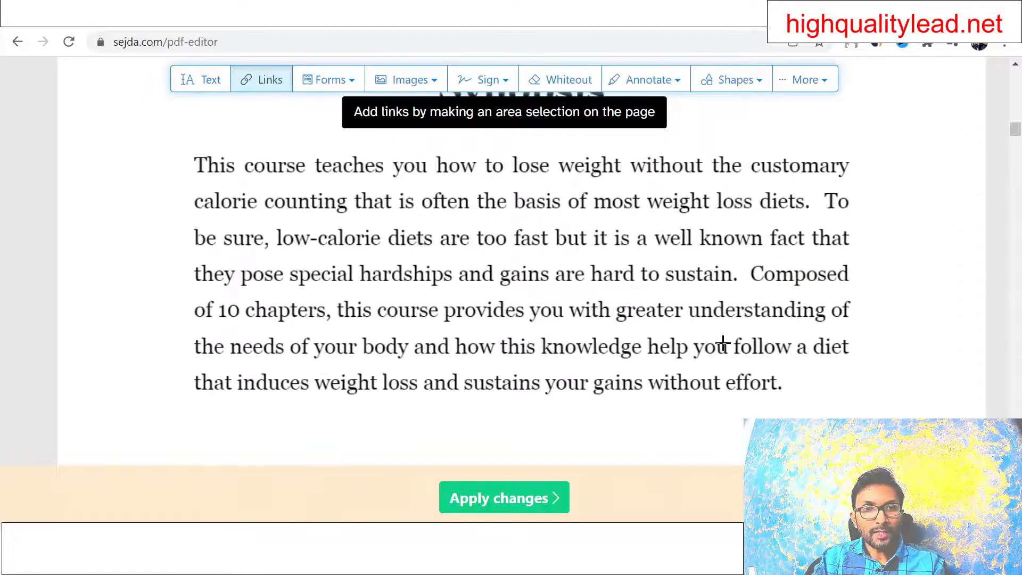
scroll(722, 342, "up", 3)
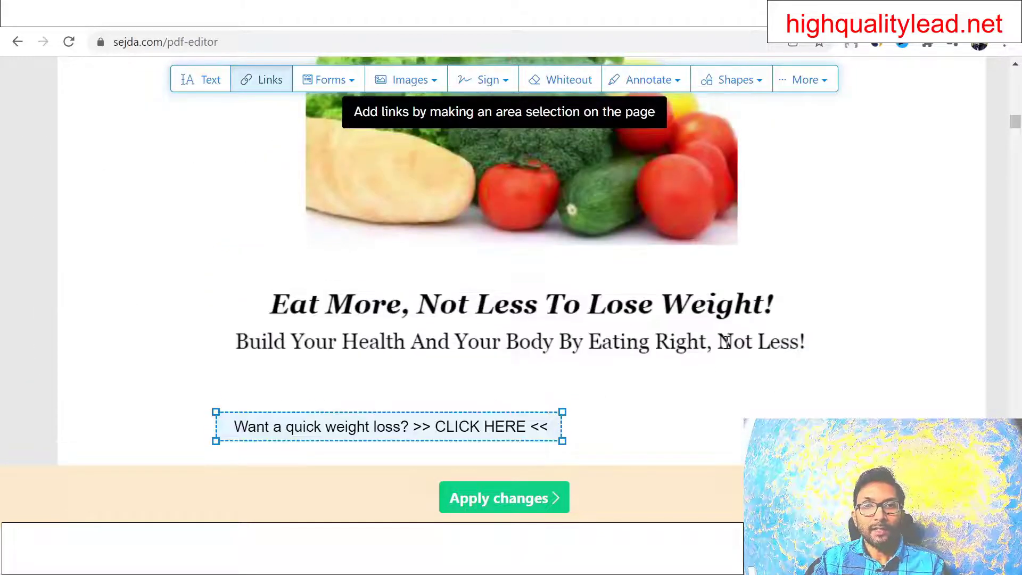
scroll(726, 342, "up", 15)
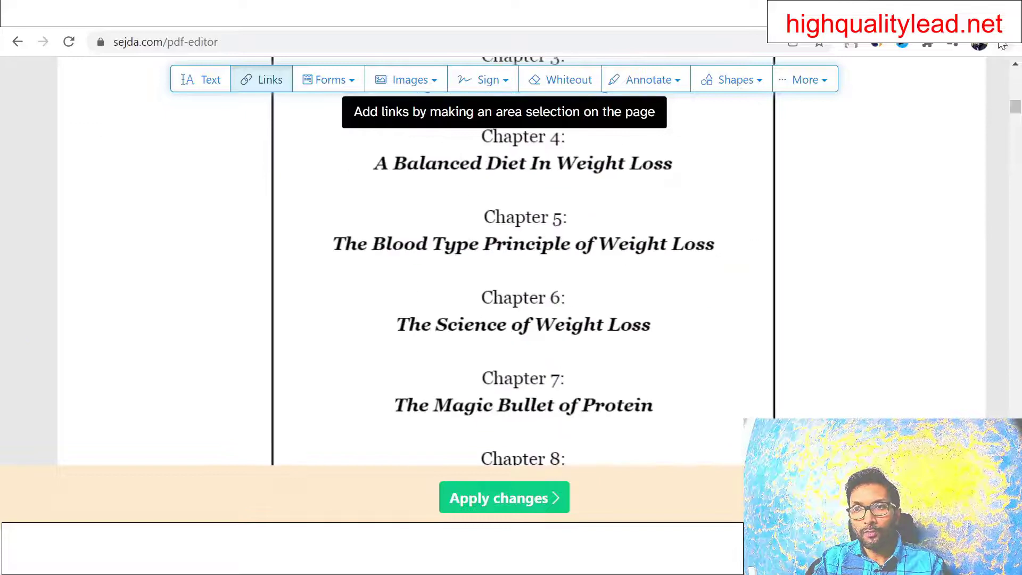
scroll(964, 156, "up", 10)
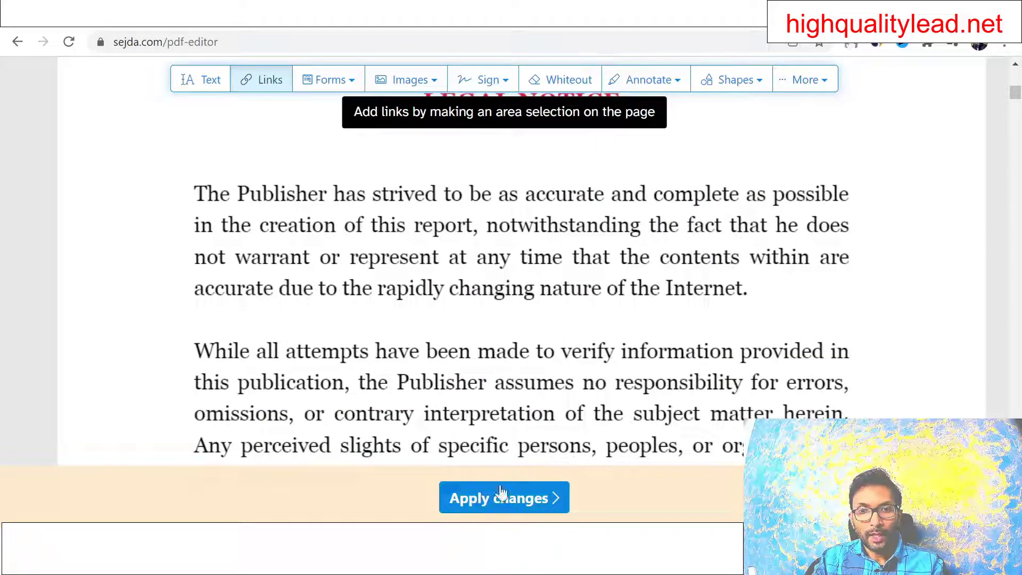